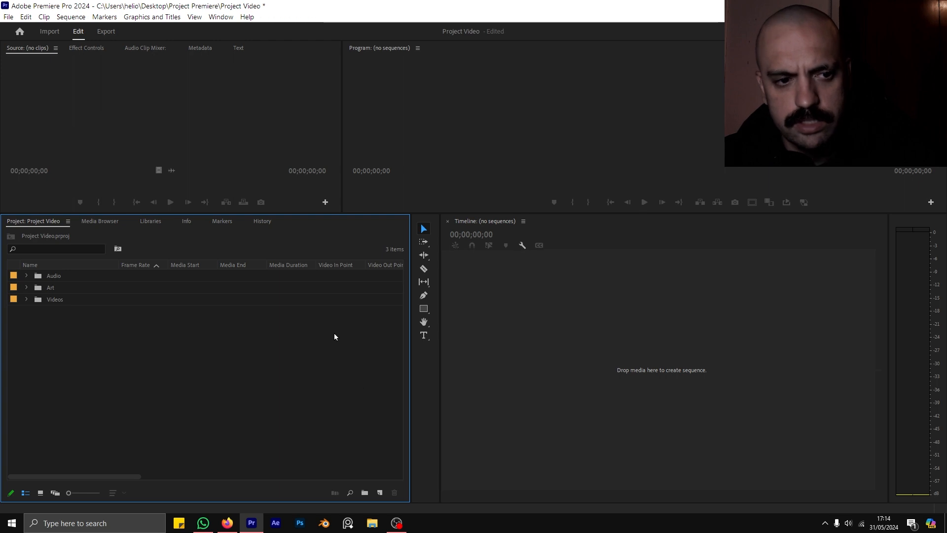
Create a sequence from the first clip in the Videos bin and move the sequence out to the project's root level
click(27, 300)
click(26, 299)
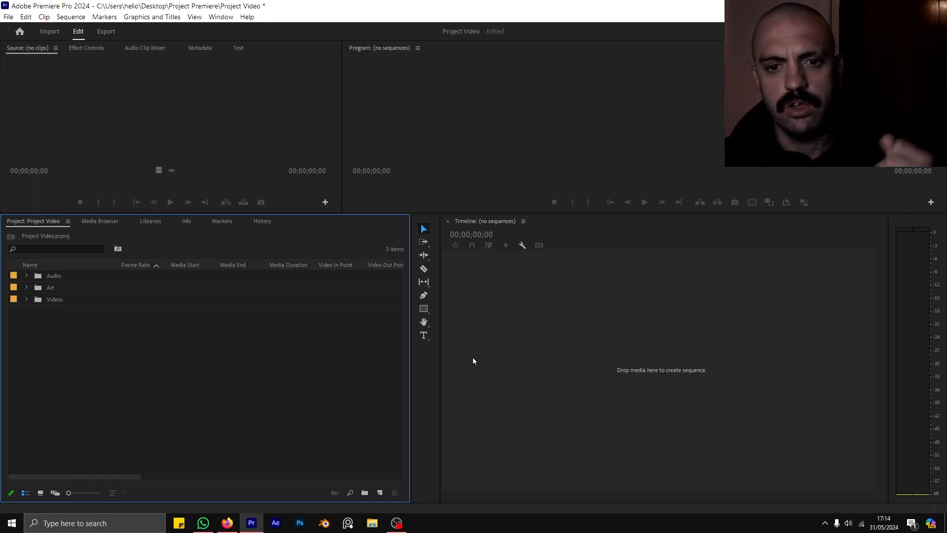
click(26, 299)
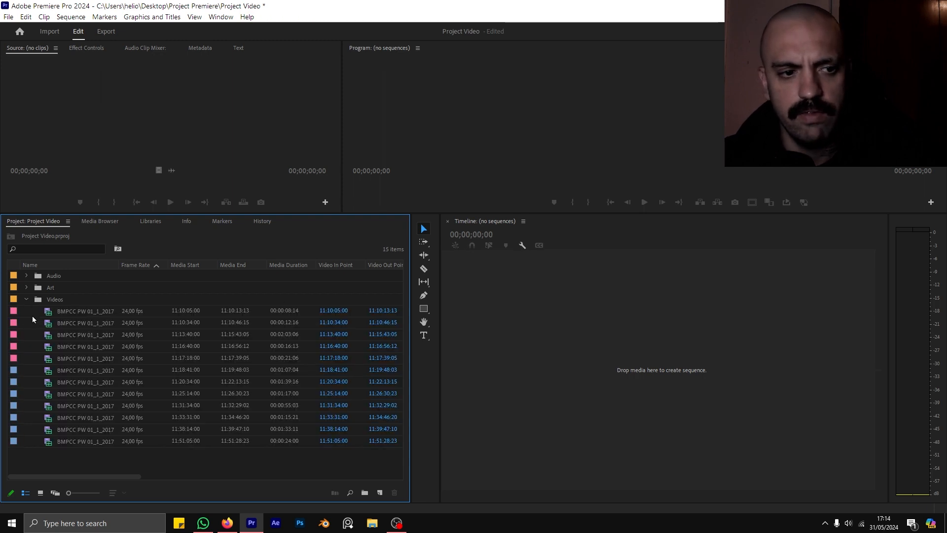
click(59, 311)
drag(411, 484, 380, 492)
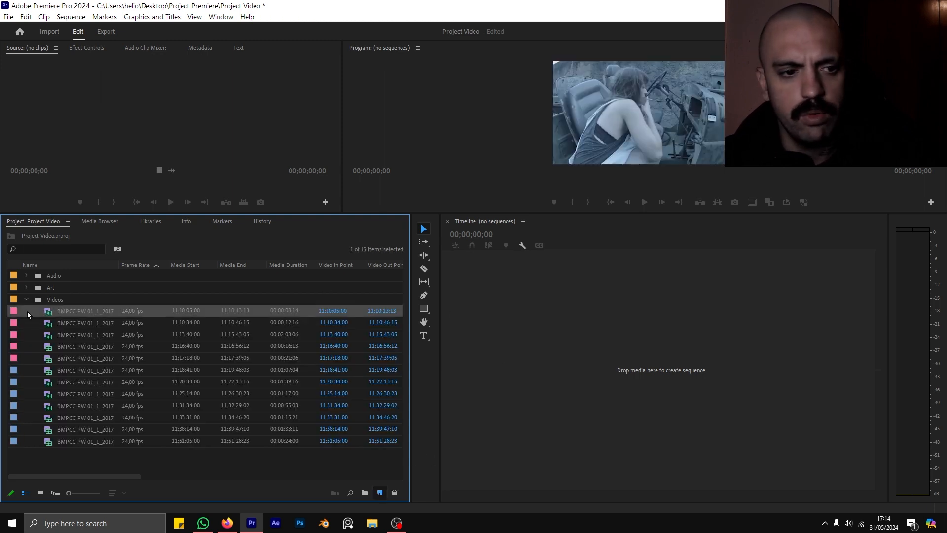
drag(20, 314, 16, 313)
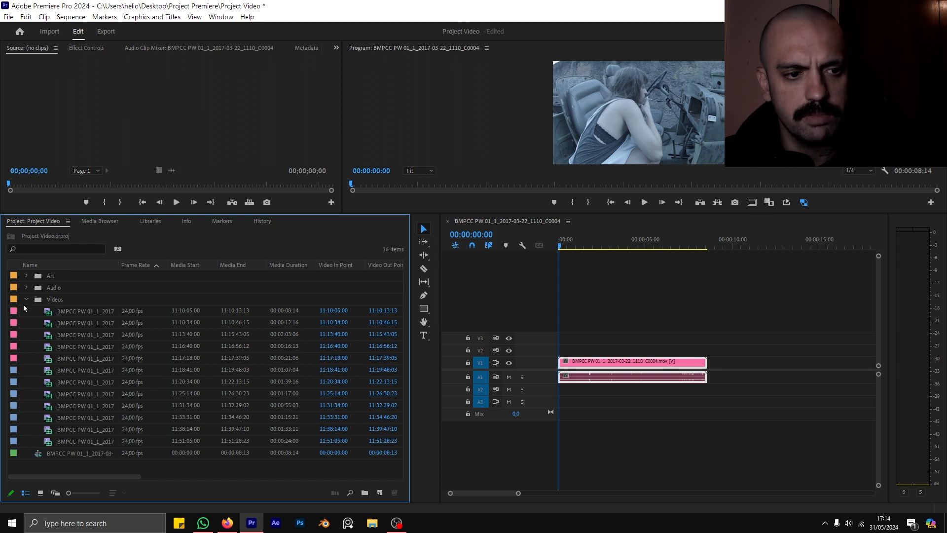
click(26, 300)
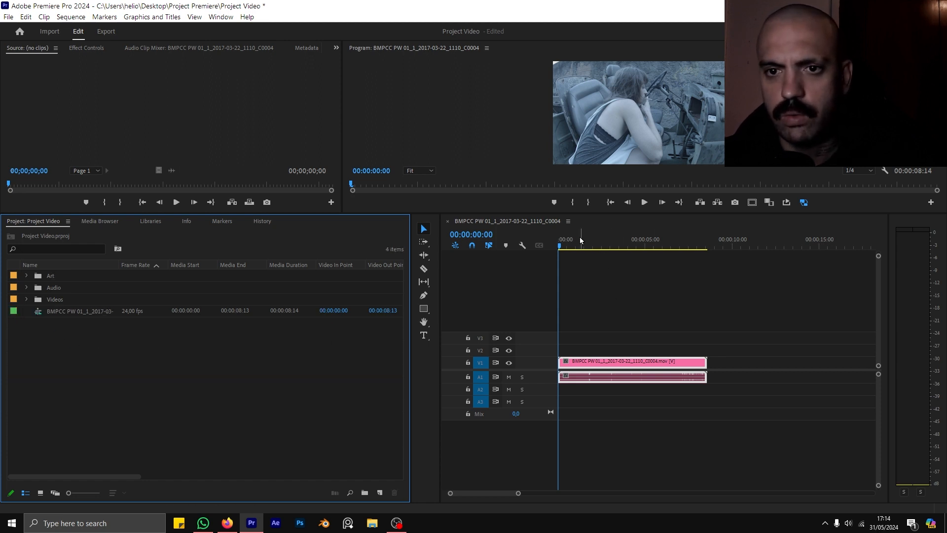
Add the clip BMPCC PW 01_1_2017-03-22_1117_C0008.mov from the Videos bin directly after the first clip on track V1
drag(576, 236, 600, 311)
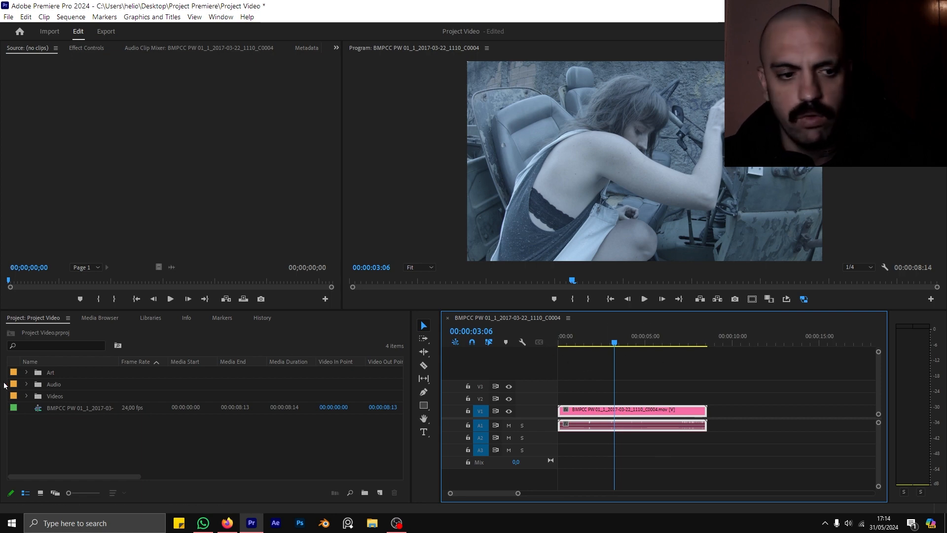
click(27, 394)
click(26, 395)
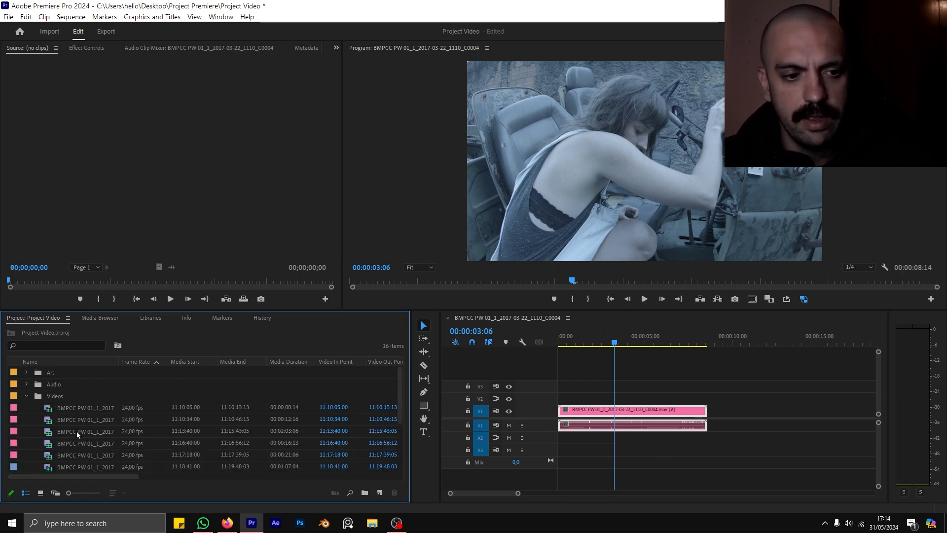
drag(73, 454, 728, 410)
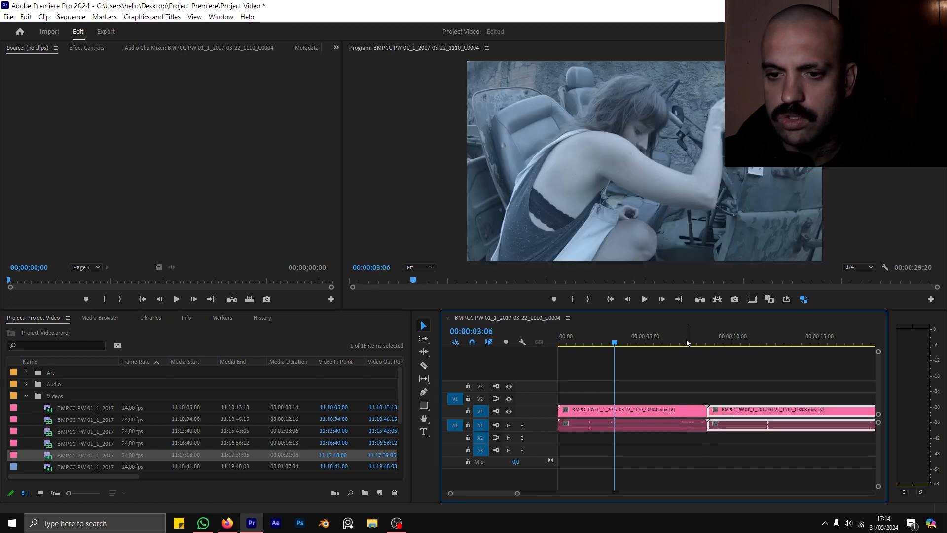
Collapse the Videos bin and scrub through the first timeline clip, leaving the playhead at 00:00:03:20
click(686, 343)
drag(689, 346, 612, 350)
click(23, 397)
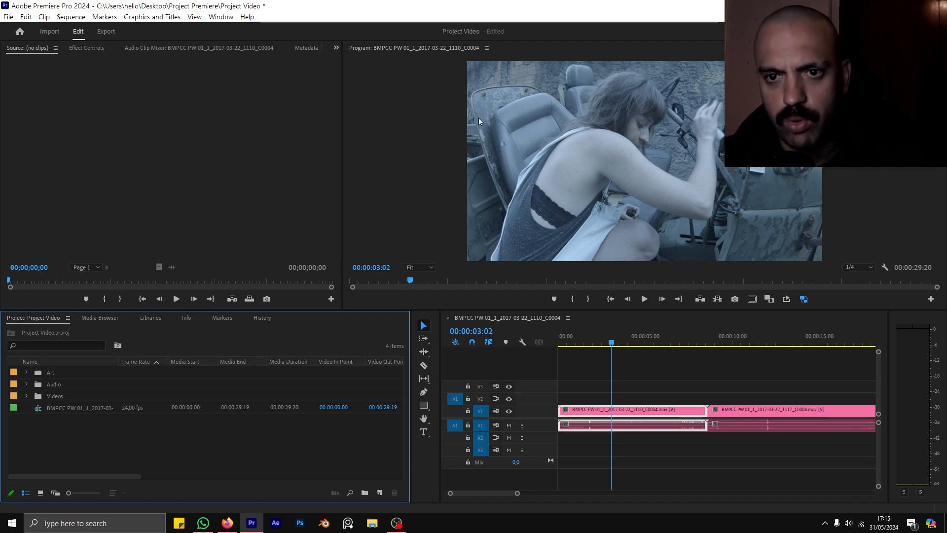
mouse_move(684, 340)
mouse_down()
mouse_move(699, 336)
mouse_move(674, 338)
mouse_move(694, 339)
mouse_up()
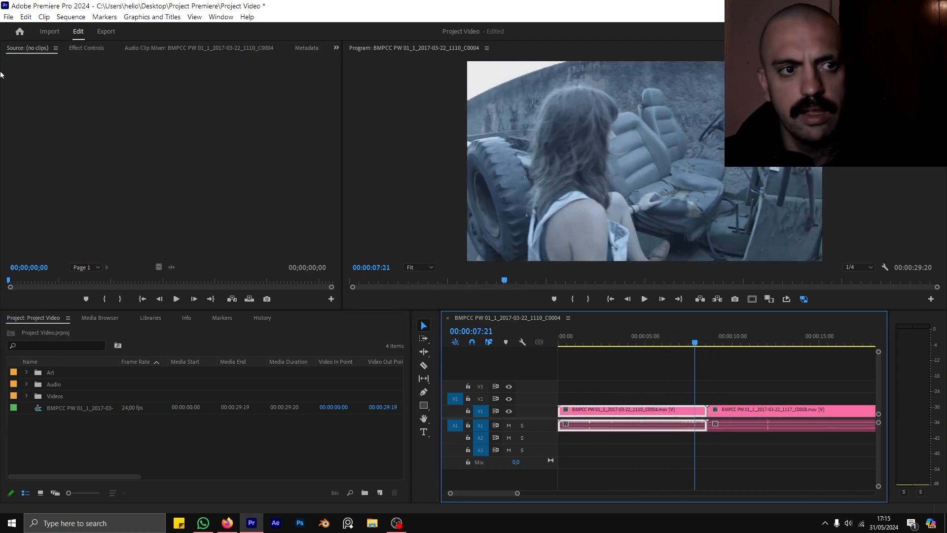
click(625, 339)
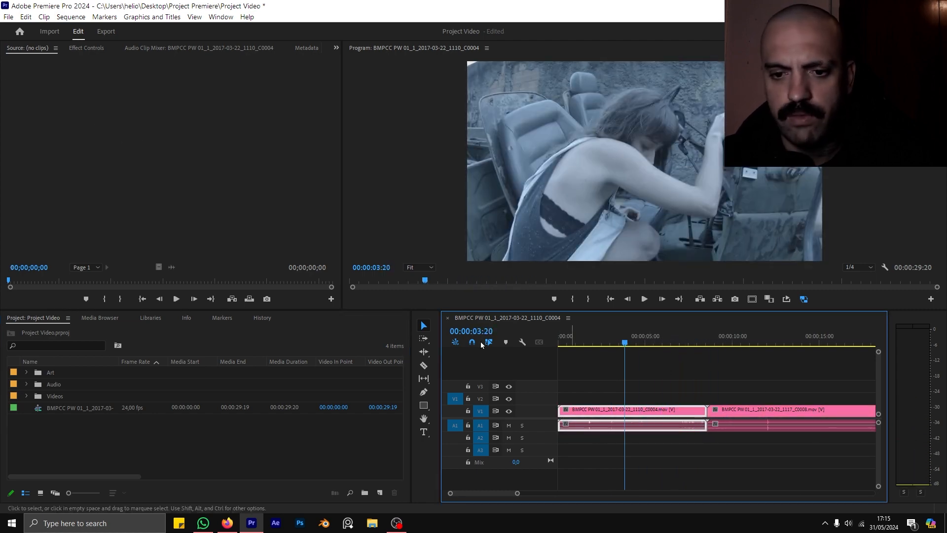
Widen the Name column to show full file names and load BMPCC PW 01_1_2017-03-22_1110_C0004.mov from the Videos bin into the Source monitor
double_click(603, 410)
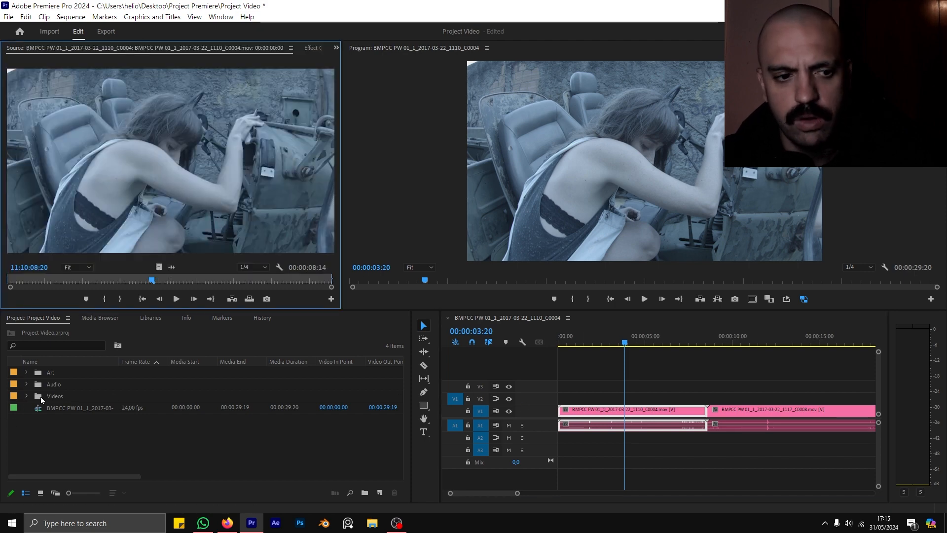
click(26, 396)
scroll(85, 389, down, 3)
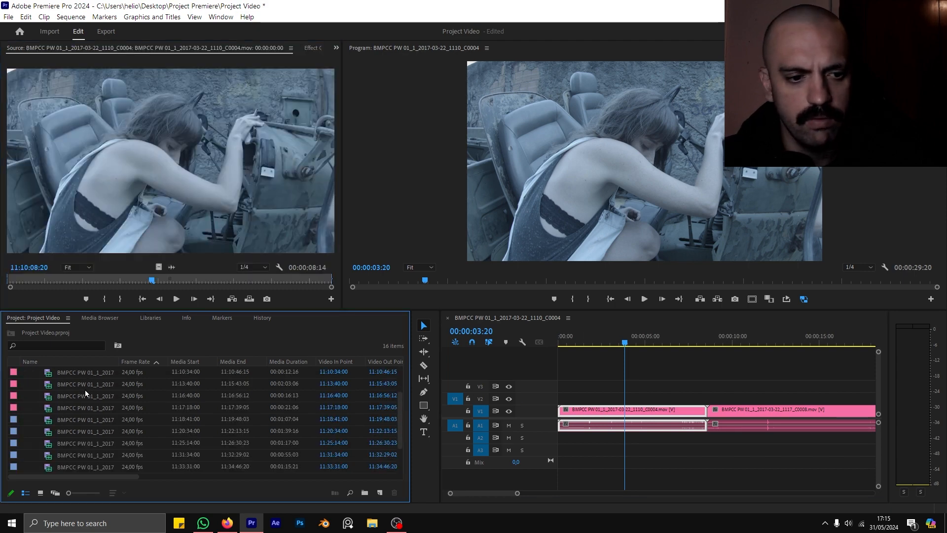
drag(119, 362, 247, 361)
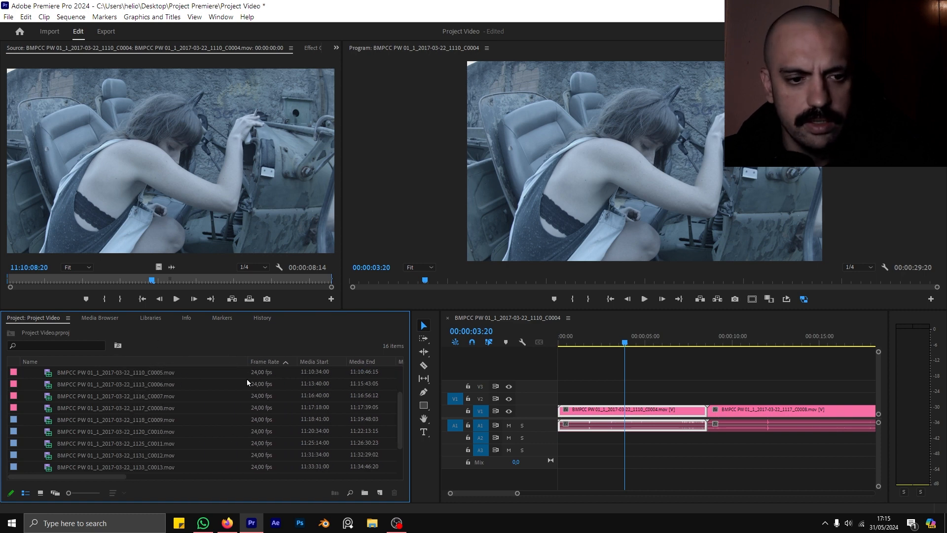
scroll(151, 397, up, 3)
double_click(160, 396)
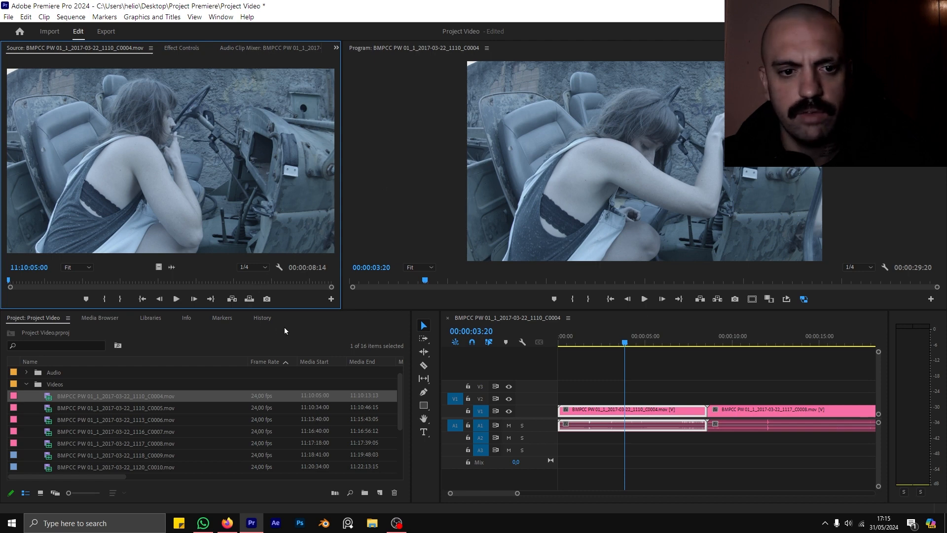
Show the Effects panel and apply the Tint effect to the first clip on track V1
click(222, 17)
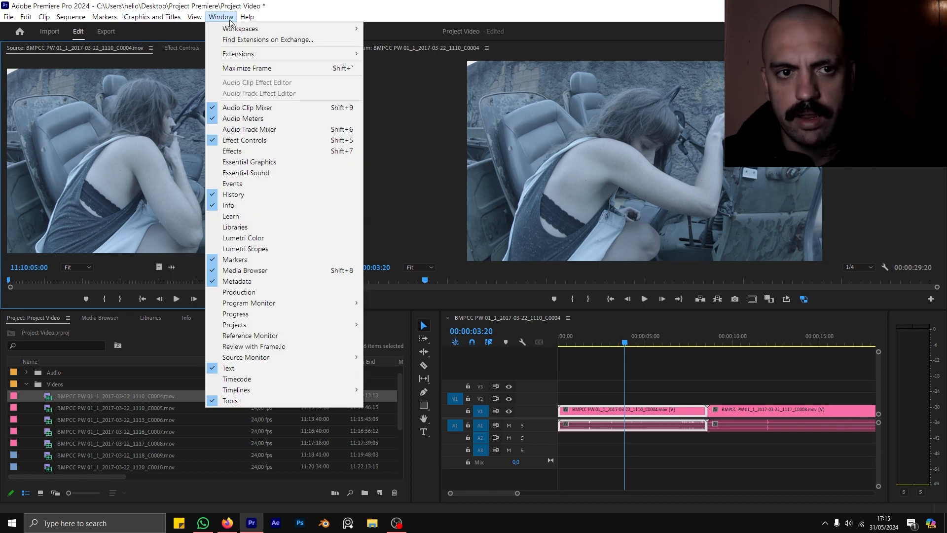
click(253, 152)
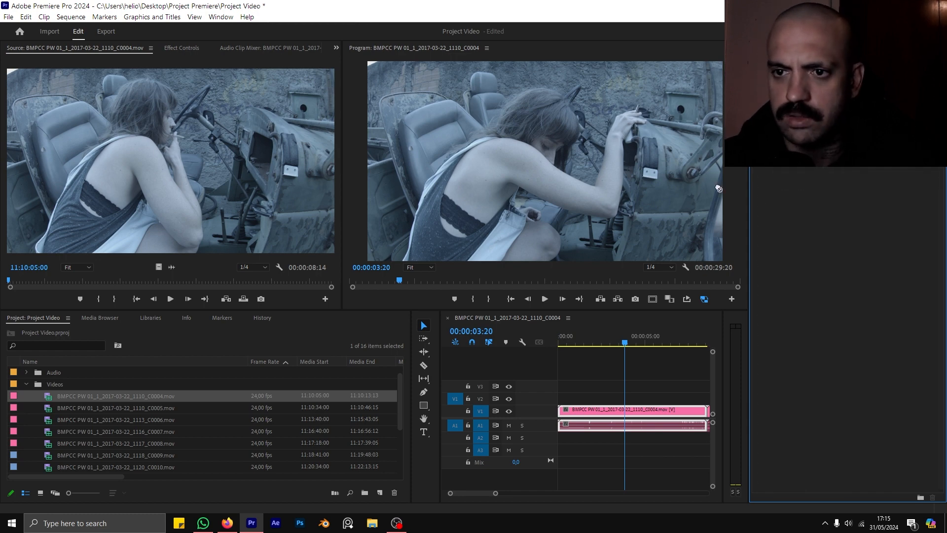
drag(719, 189, 627, 410)
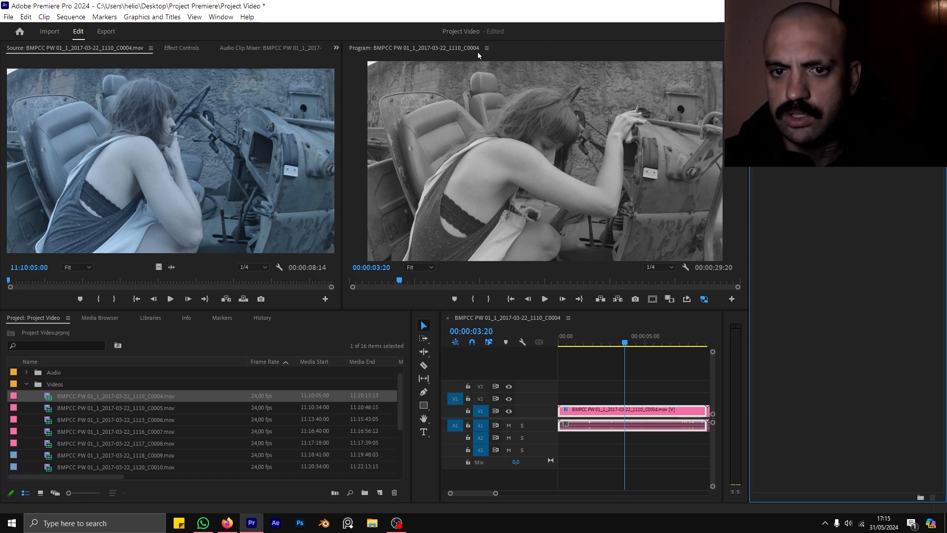
Place the playhead at 00:00:04:05 and set the first clip's Tint Map Black To color to red
click(632, 360)
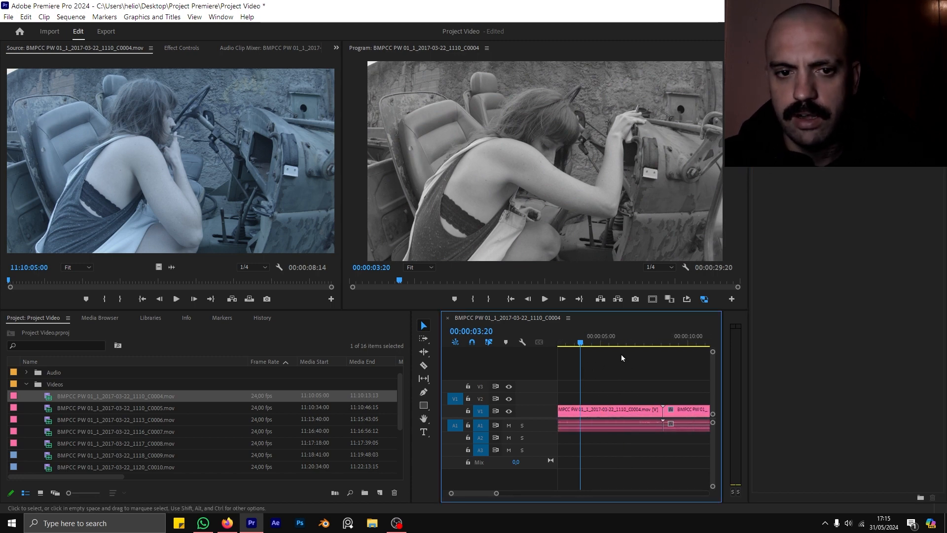
drag(640, 337, 632, 340)
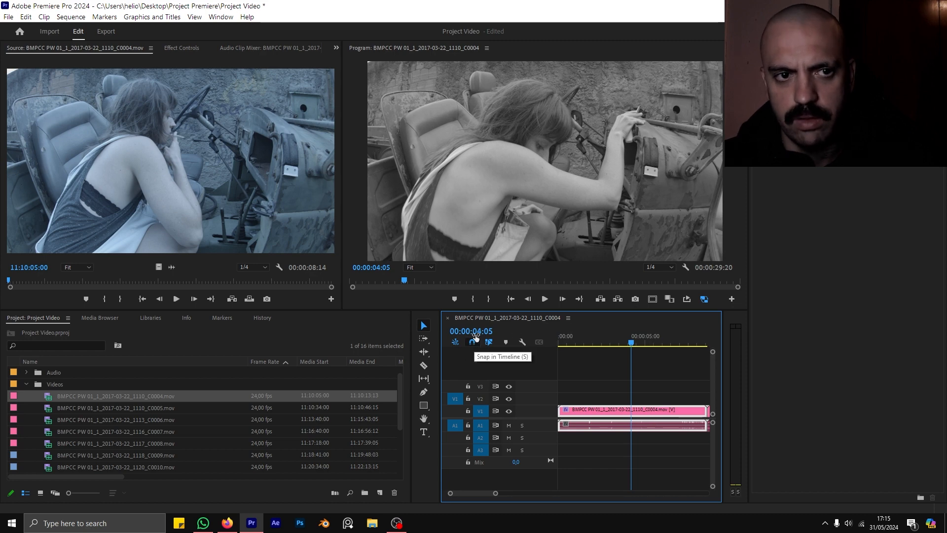
click(182, 48)
click(134, 254)
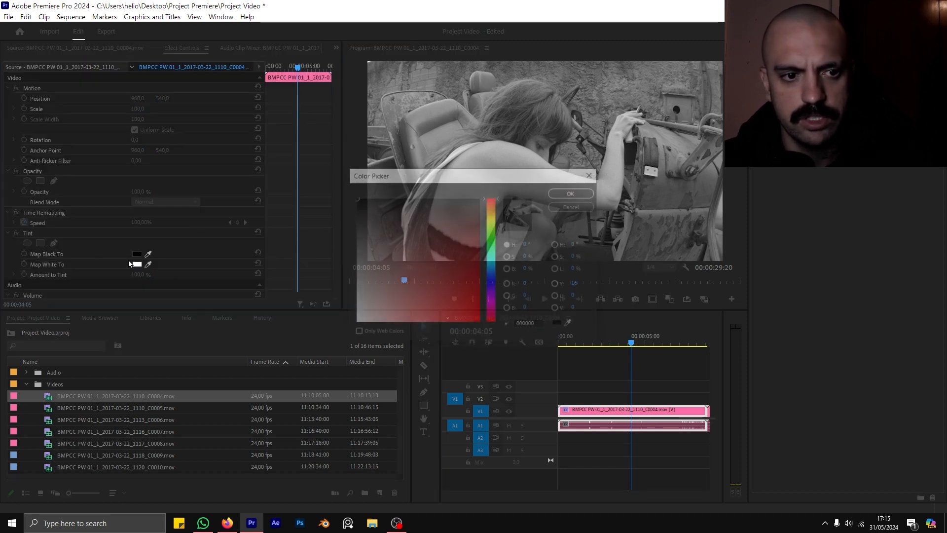
click(464, 265)
click(567, 195)
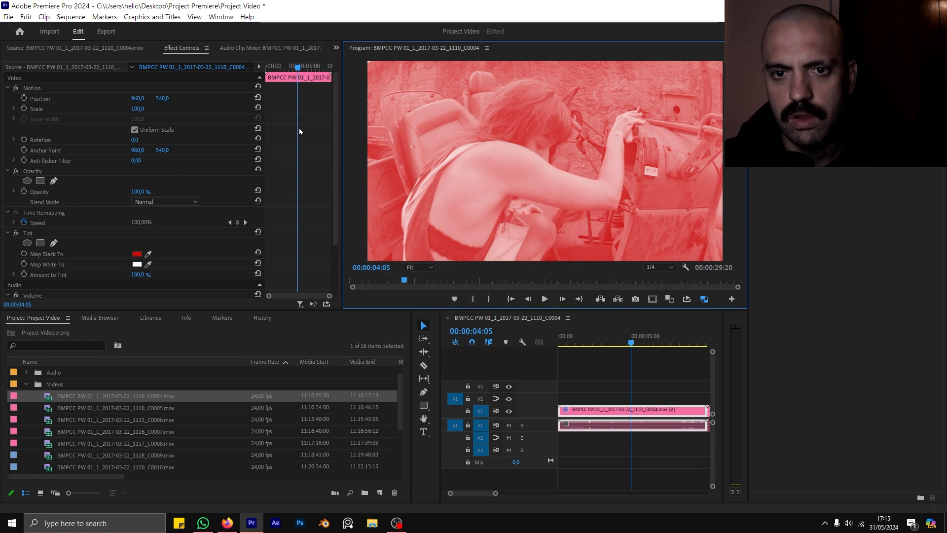
Show the original C0004 clip in the Source monitor for comparison with the tinted version, and collapse the Videos bin
click(62, 50)
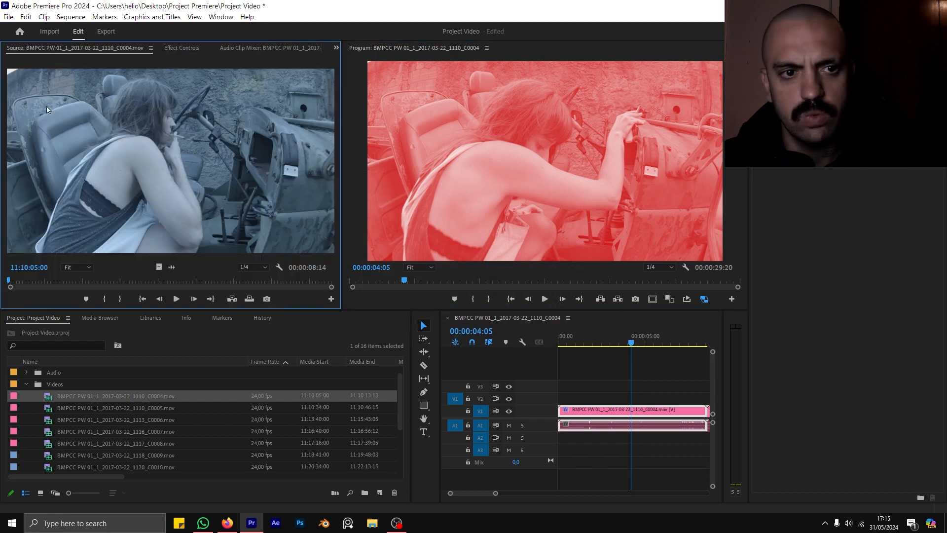
click(65, 396)
double_click(51, 400)
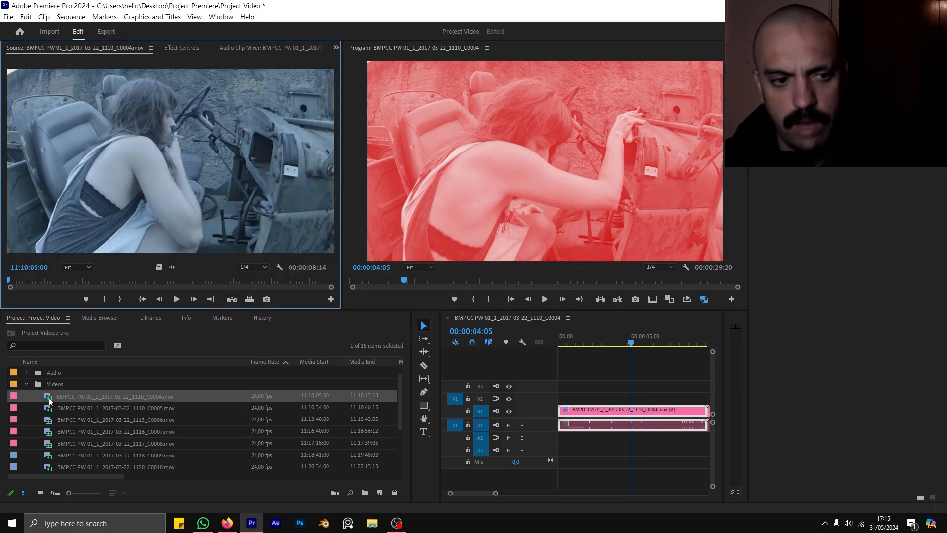
click(28, 380)
click(26, 384)
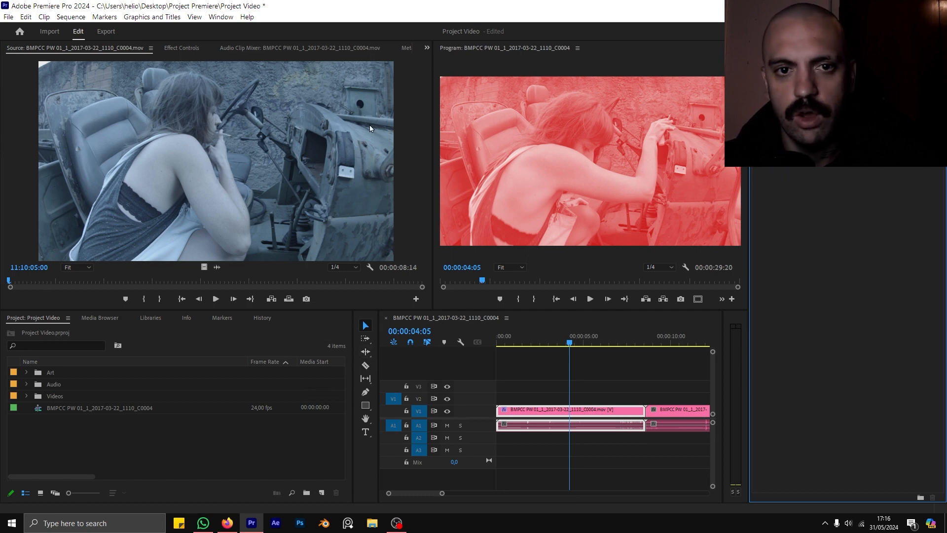
Look at the Media Browser and Libraries panels and return to the project's item list
click(98, 318)
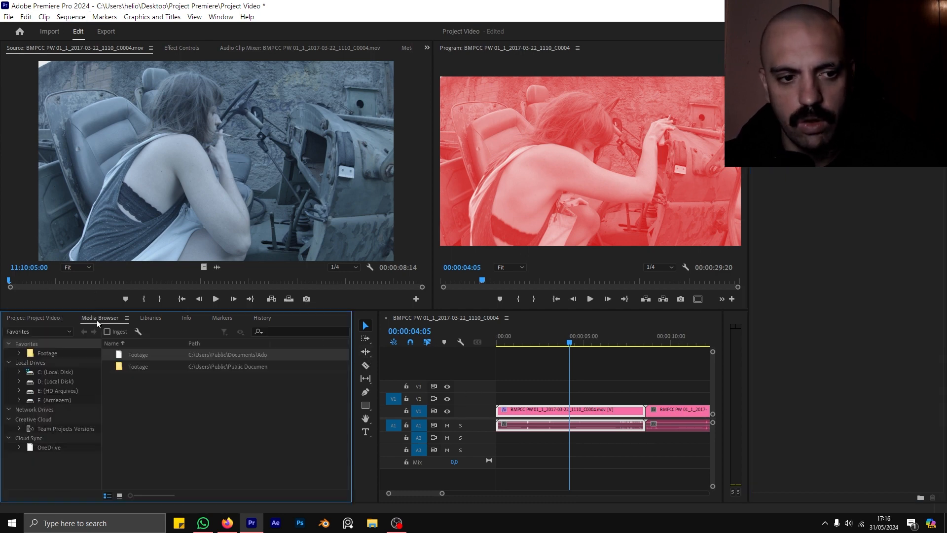
click(150, 318)
click(34, 318)
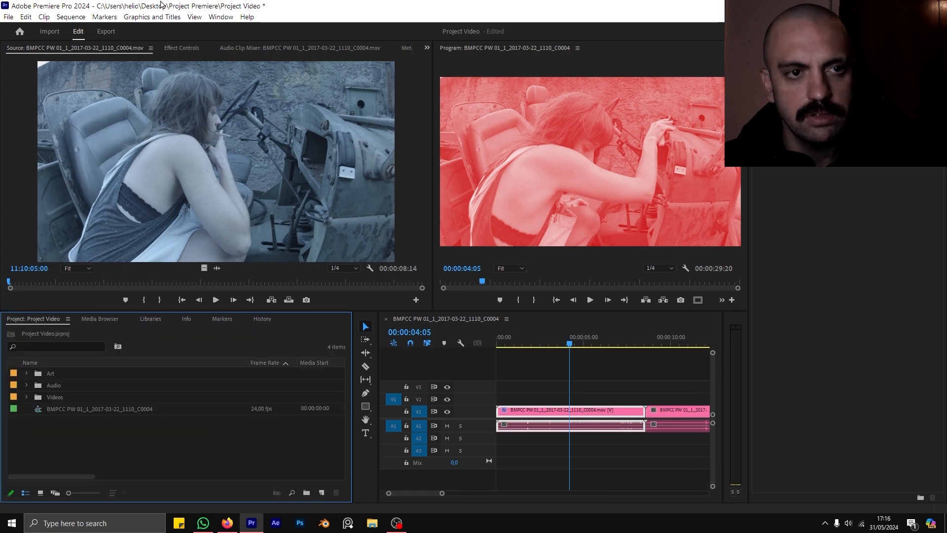
Bring up the Effects, Text and History panels one after another and return to the project's item list
click(220, 16)
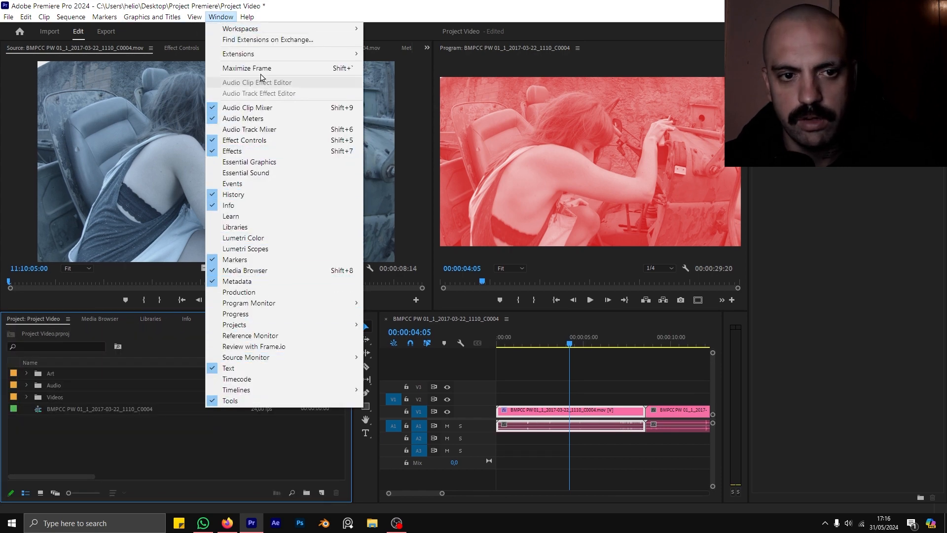
click(267, 162)
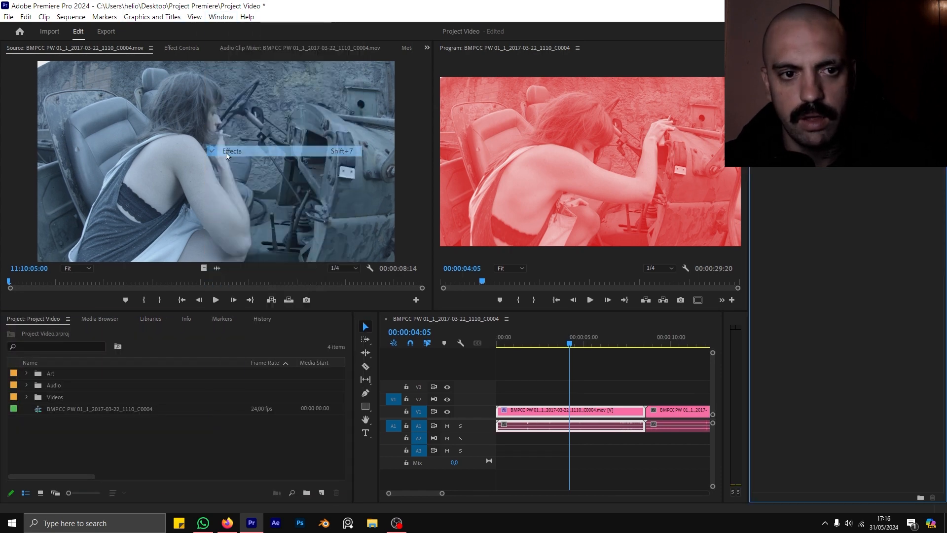
click(221, 17)
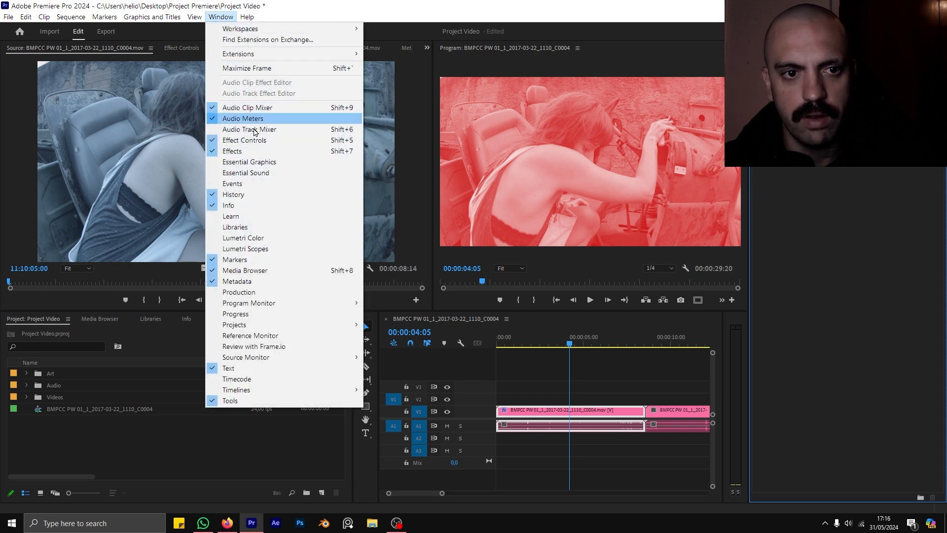
click(241, 373)
click(221, 17)
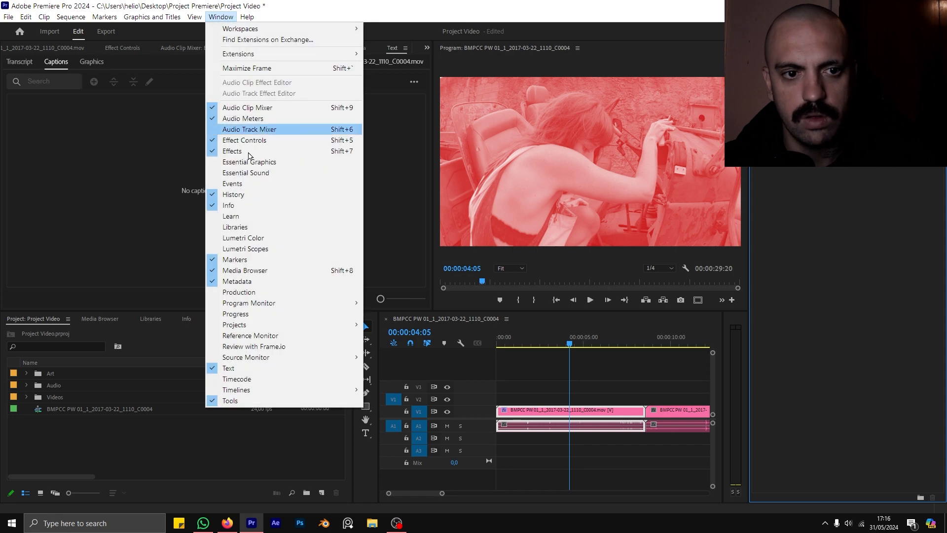
click(249, 194)
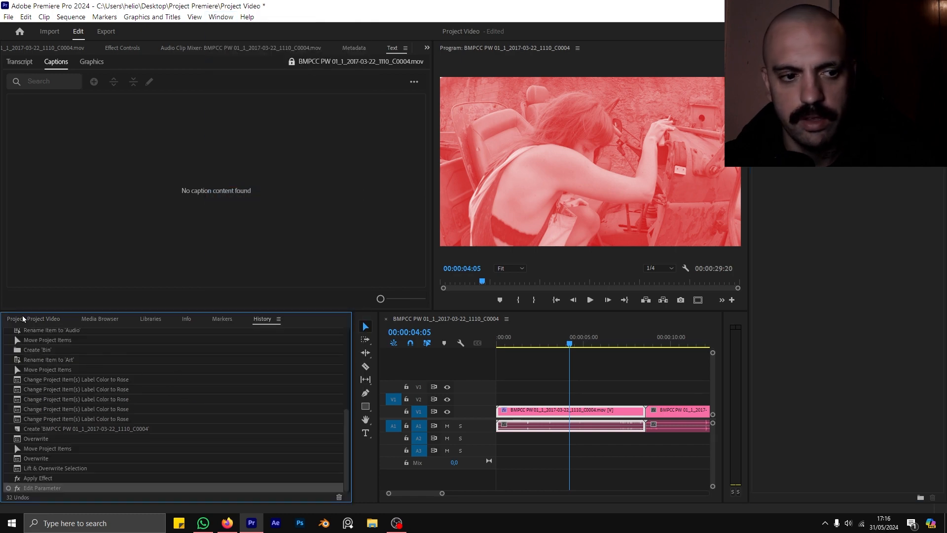
click(24, 319)
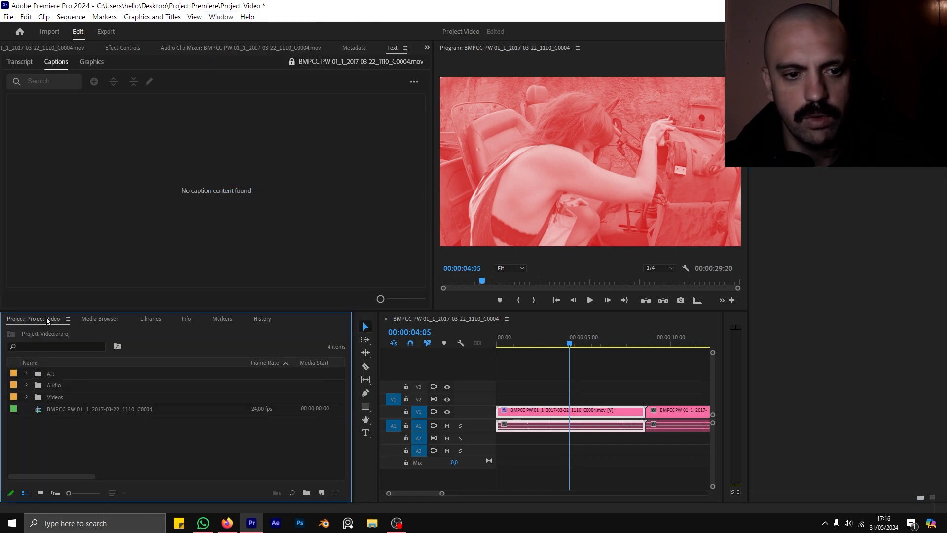
Close all other panels in the group that contains the Libraries panel
click(154, 319)
click(170, 319)
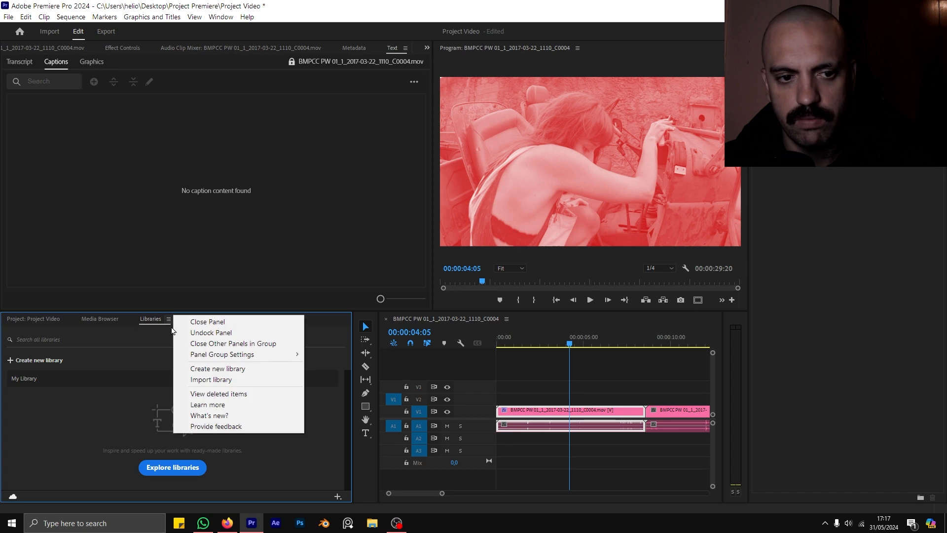
click(220, 345)
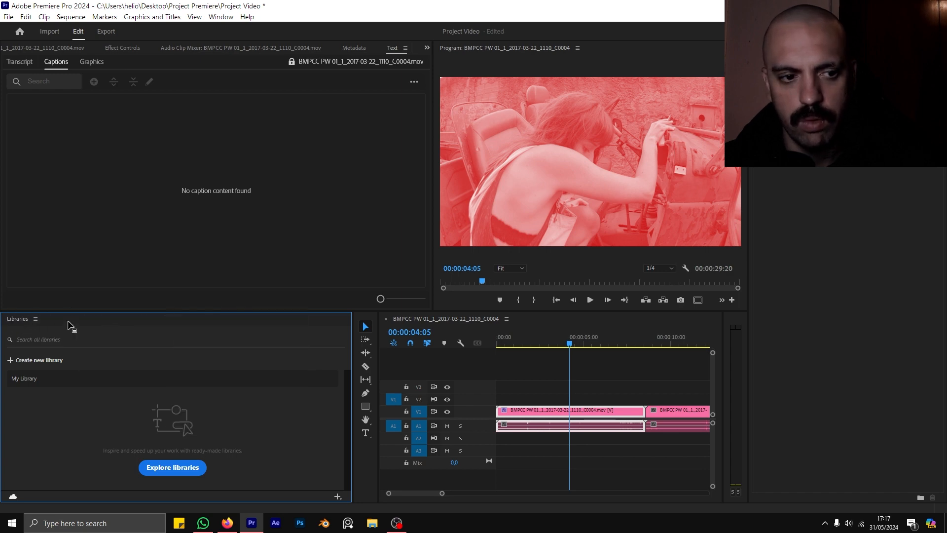
Reopen the Project Video project panel in the group with Libraries
click(226, 17)
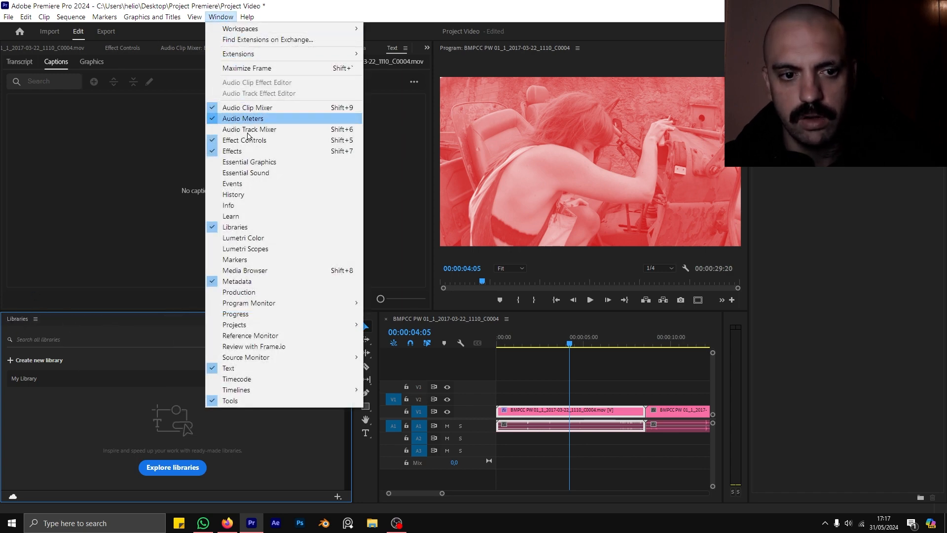
mouse_move(332, 328)
click(400, 325)
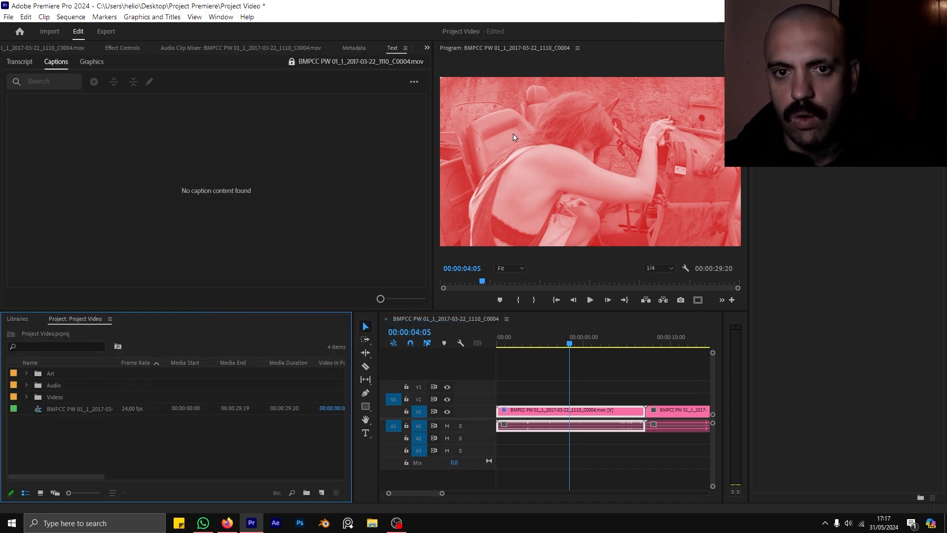
Rearrange the layout: dock the Project panel beside the tools, put the Source monitor in the Program monitor's place, and group the Program monitor with Libraries
drag(133, 316, 546, 367)
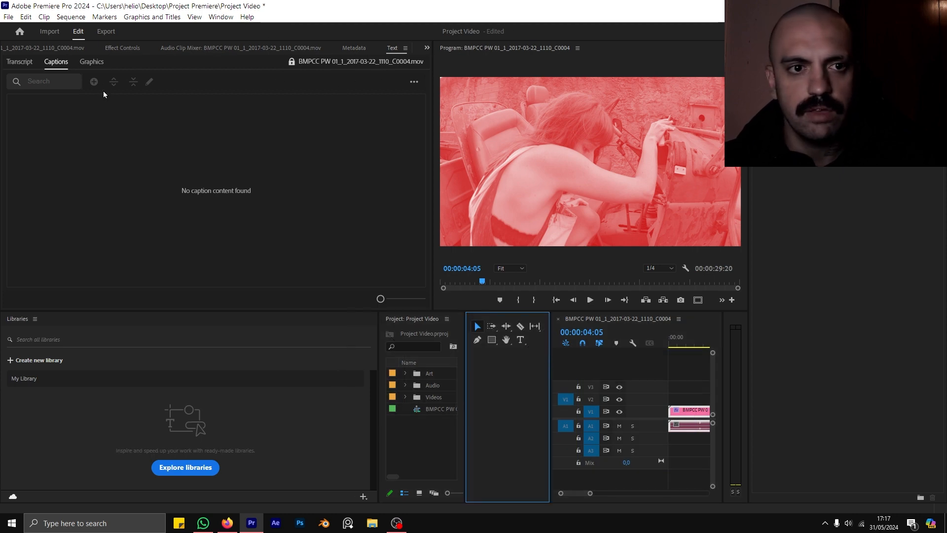
click(48, 48)
drag(48, 48, 518, 277)
drag(518, 48, 183, 329)
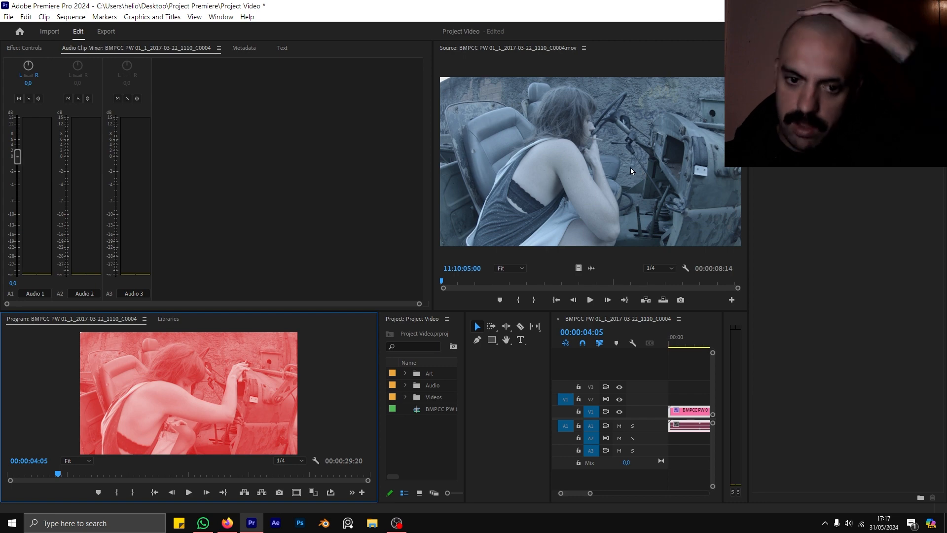
Reset the Editing workspace to its saved layout
click(222, 17)
mouse_move(235, 31)
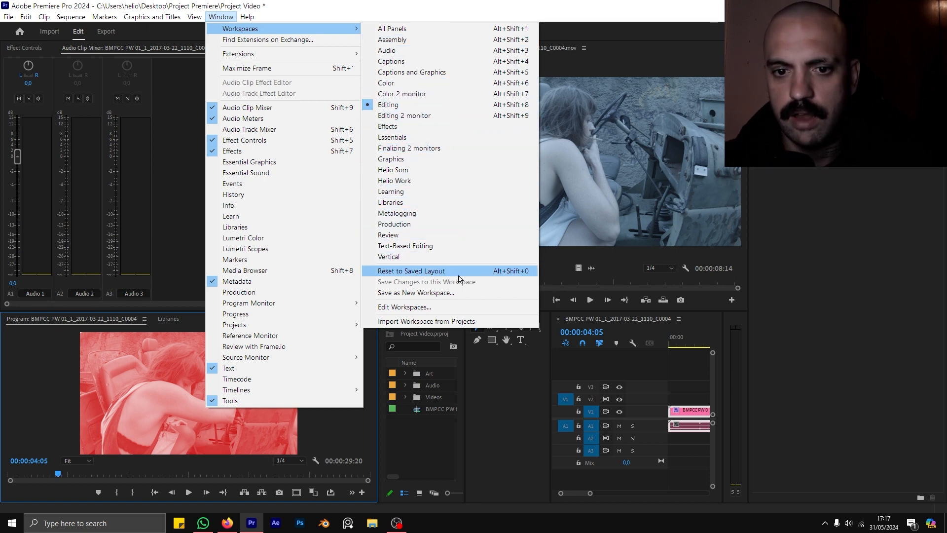
click(404, 271)
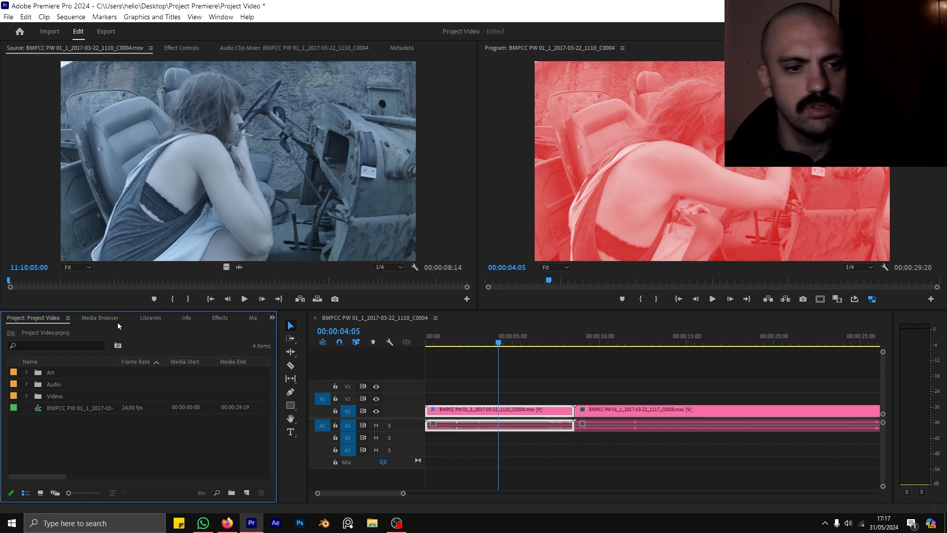
Check the restored Media Browser and Libraries panels and return to the project's item list
click(95, 319)
click(144, 320)
click(36, 316)
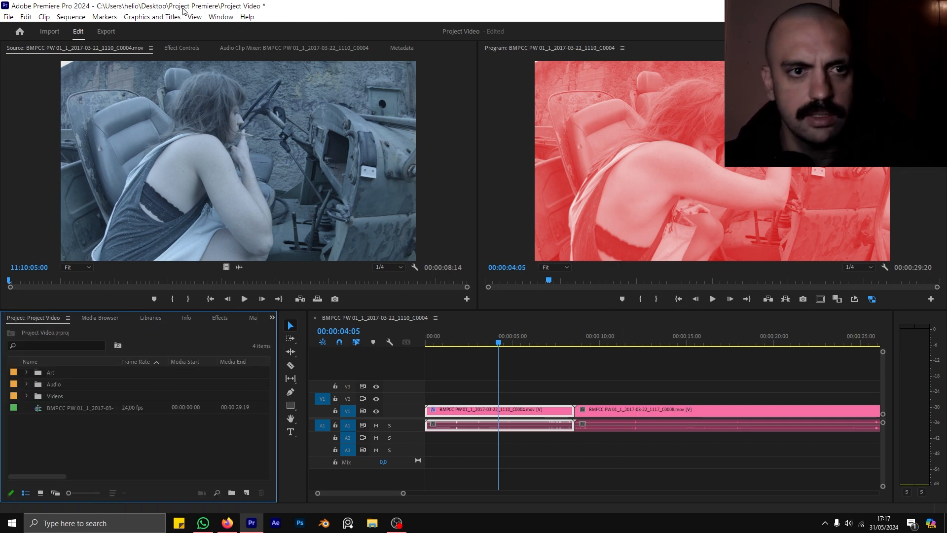
Show the list of available workspaces and the option for resetting the current one to its saved layout
click(220, 17)
mouse_move(267, 29)
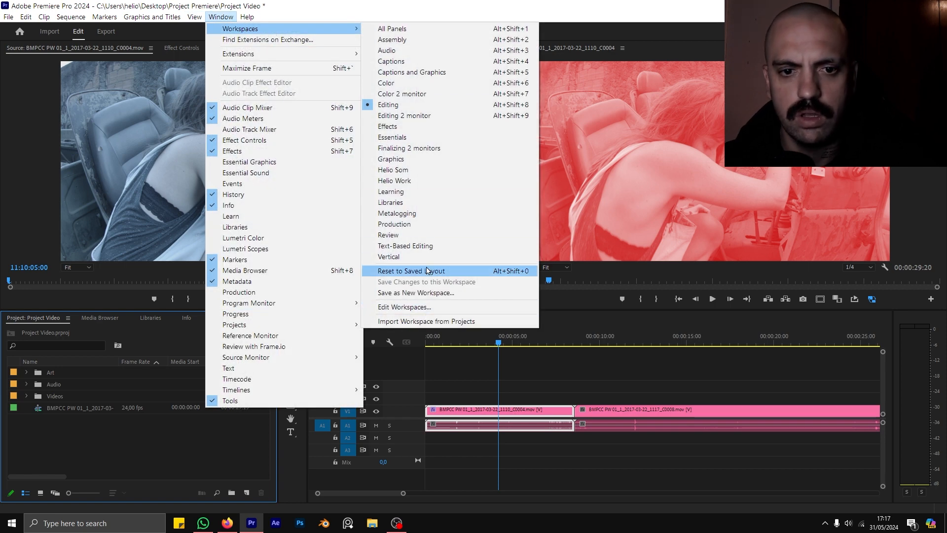